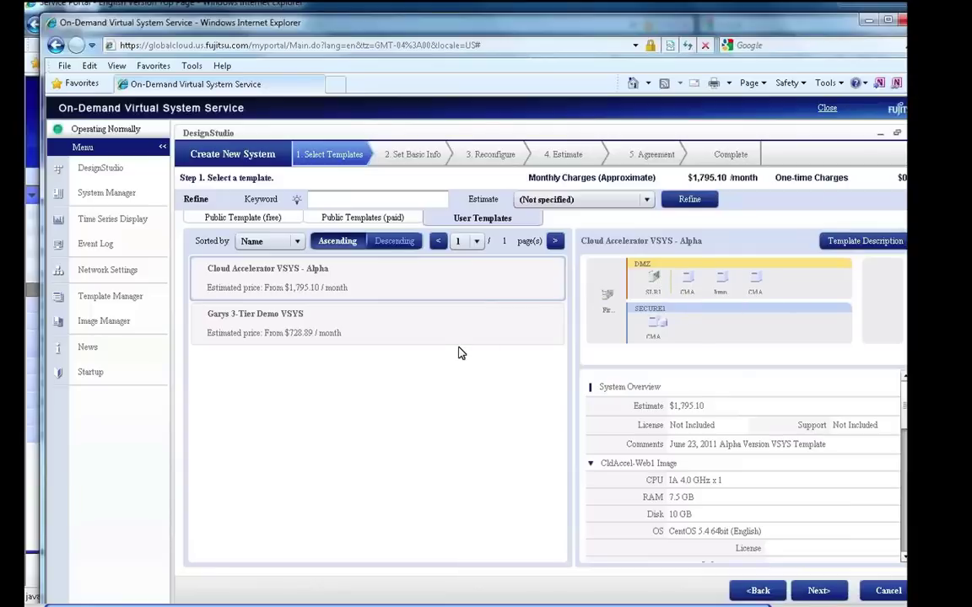
# - Base the new system on the Cloud Accelerator VSYS - Alpha template, name it "Cloud Accelerator VSYS - Staging" and connect it to the Internet
pyautogui.click(817, 592)
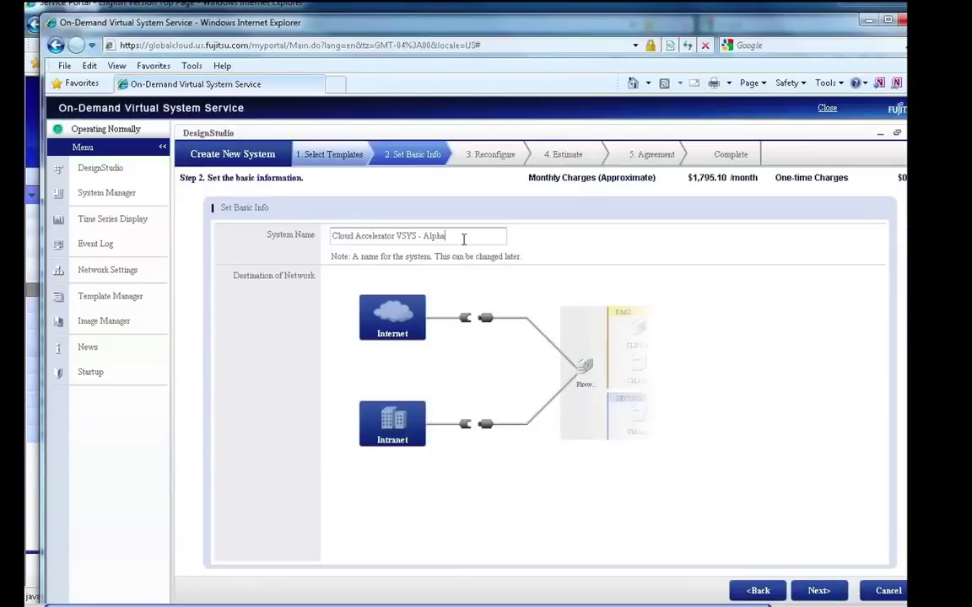
pyautogui.press('BackSpace')
pyautogui.press('BackSpace')
pyautogui.press('BackSpace')
pyautogui.press('BackSpace')
pyautogui.press('BackSpace')
pyautogui.write('Staging')
pyautogui.click(476, 318)
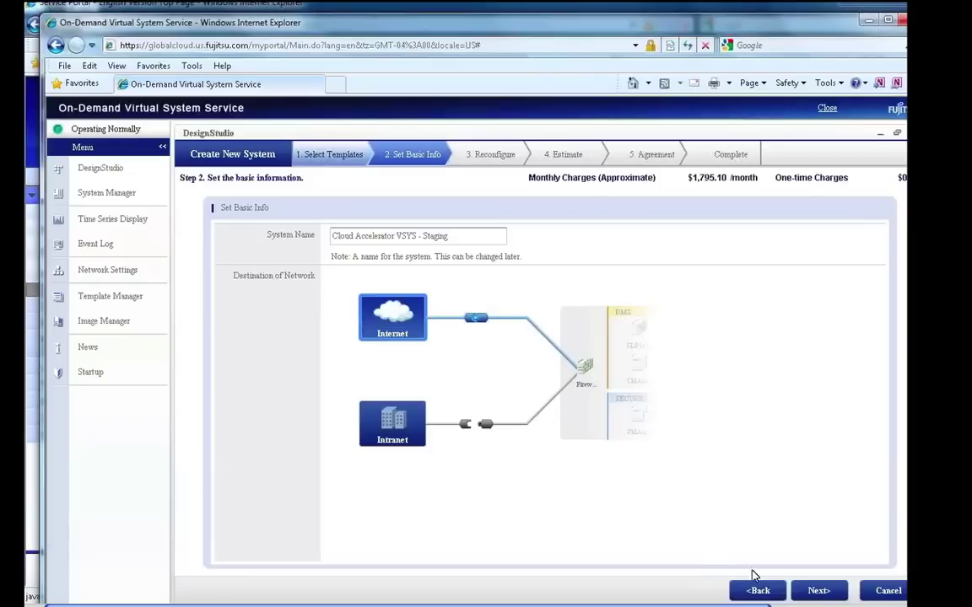
pyautogui.click(824, 592)
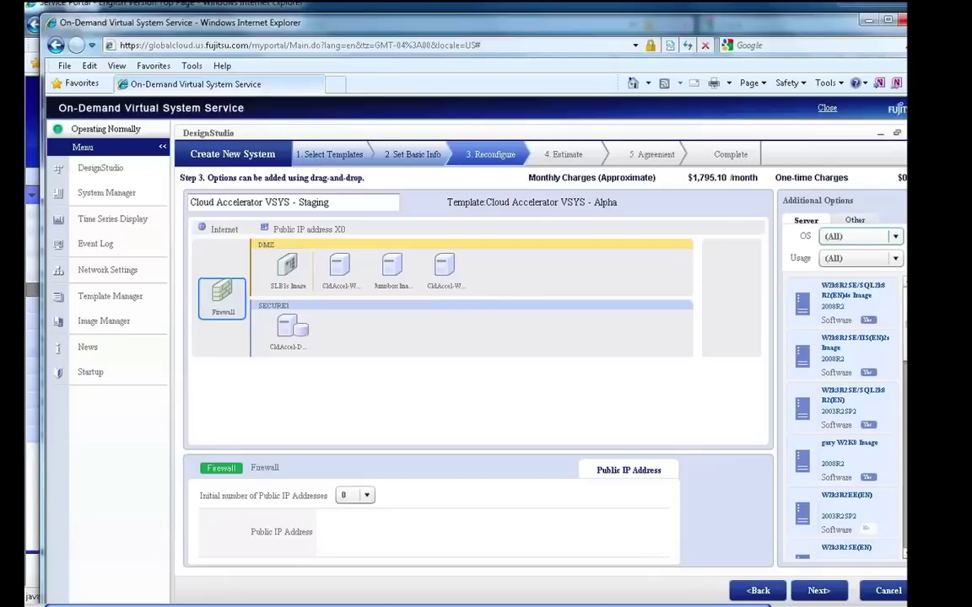
# - Add a W2k8R2SE/IIS(EN)2s Image server to the SECURE1 segment and set its type to Advance
pyautogui.moveTo(852, 398)
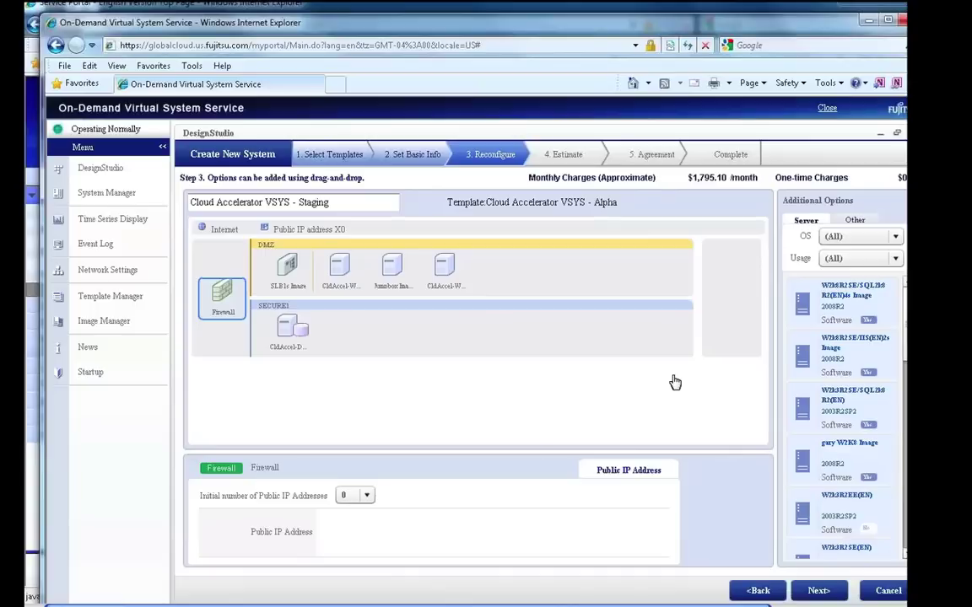
pyautogui.moveTo(847, 363); pyautogui.dragTo(424, 337)
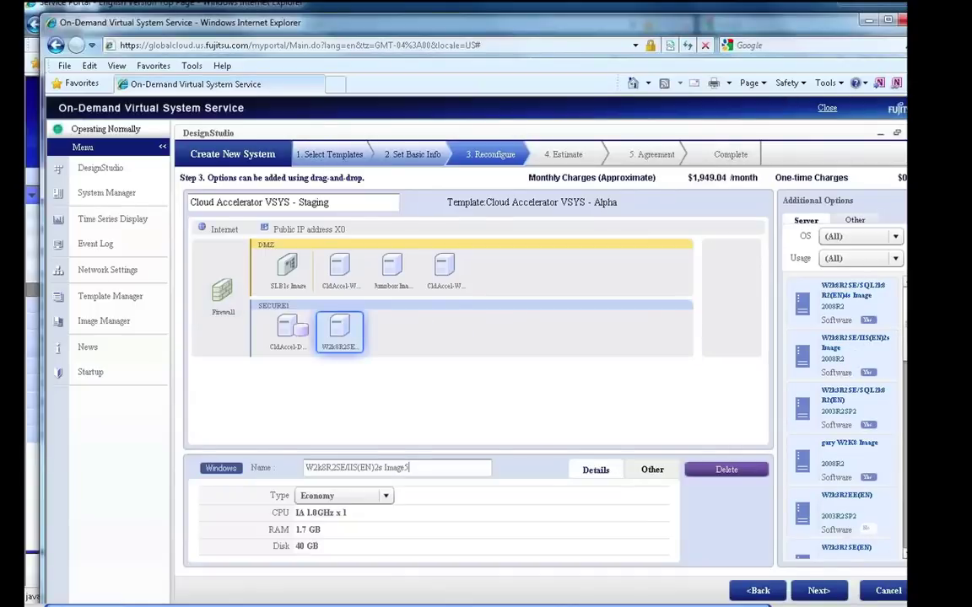
pyautogui.click(422, 468)
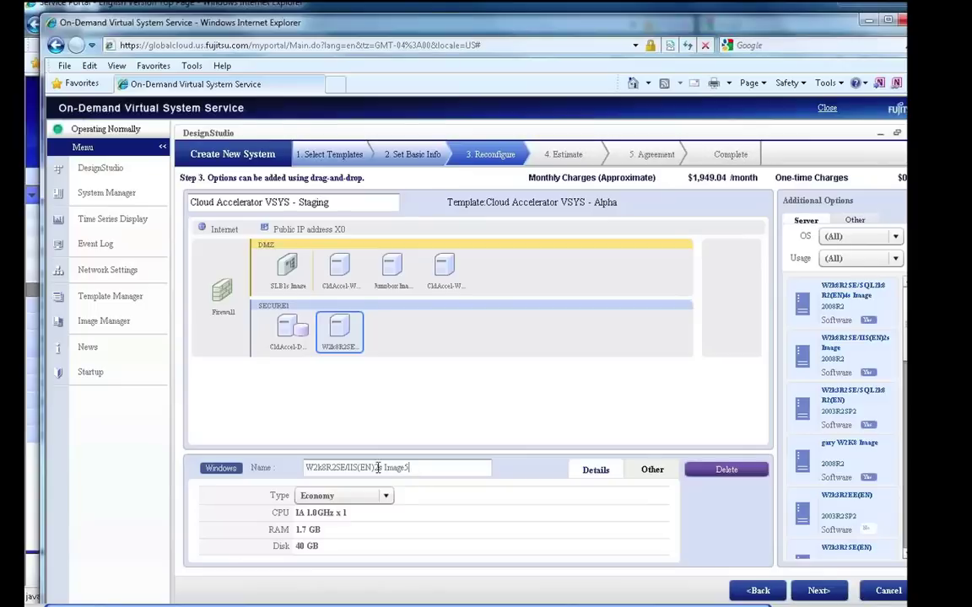
pyautogui.moveTo(411, 467); pyautogui.dragTo(288, 466)
pyautogui.click(387, 496)
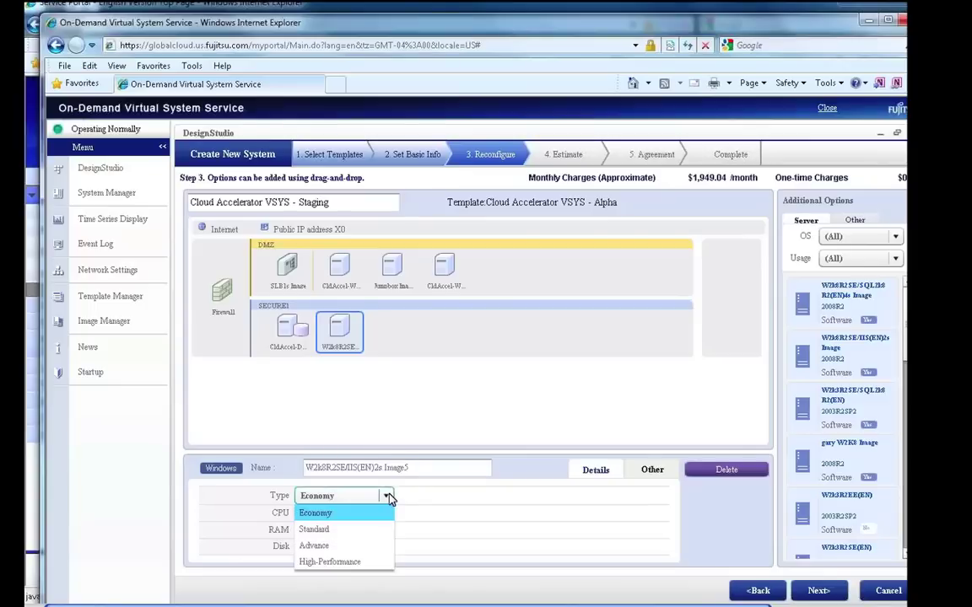
pyautogui.click(325, 531)
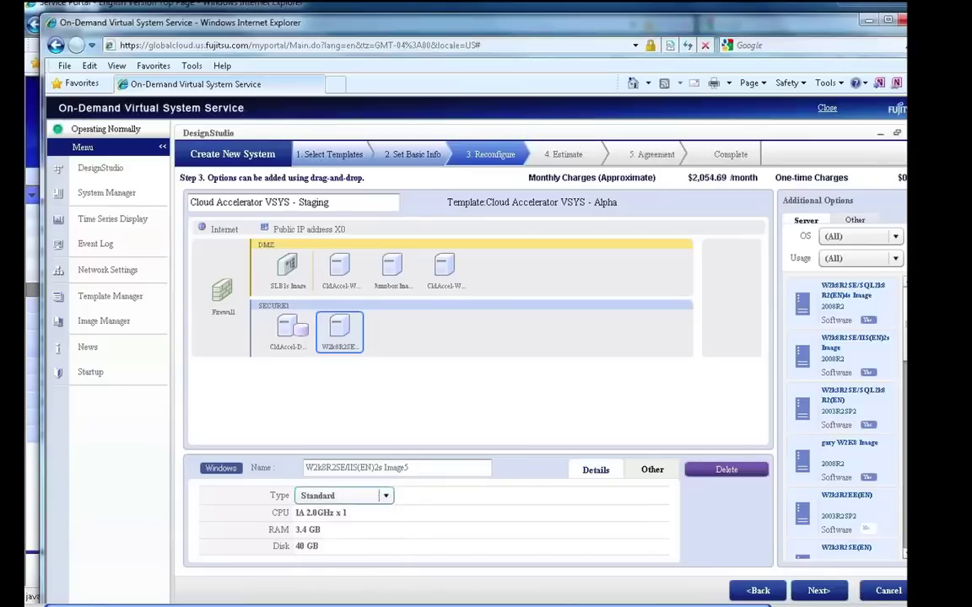
pyautogui.click(386, 496)
pyautogui.click(320, 547)
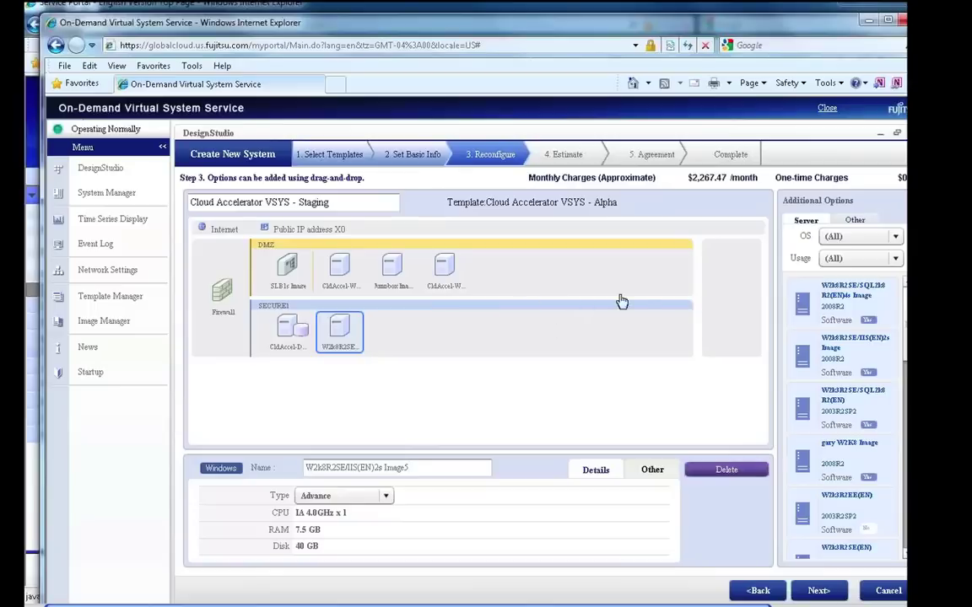
# - Attach an additional disk to the new Windows server in SECURE1 and set its size to 10 GB
pyautogui.click(863, 222)
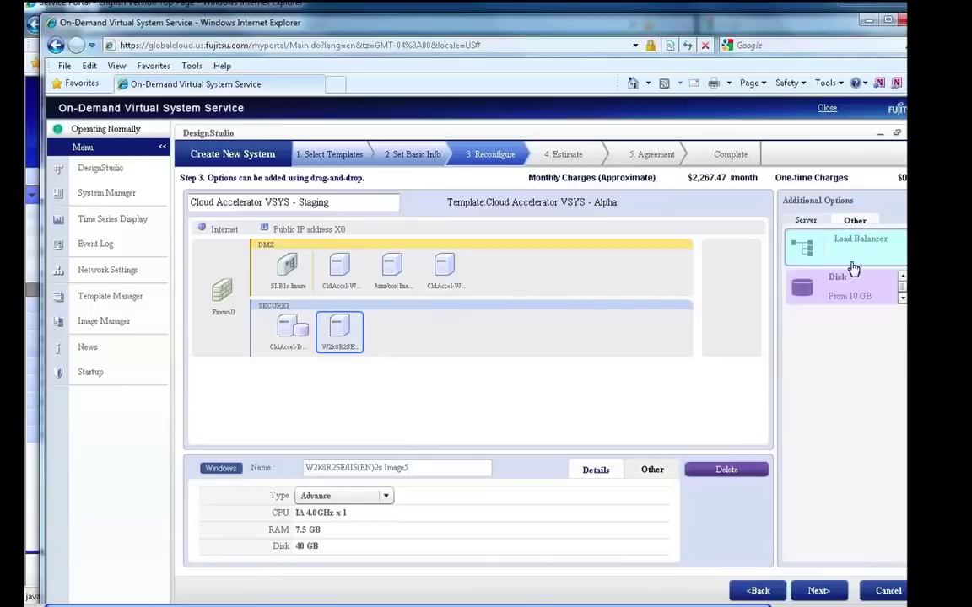
pyautogui.moveTo(802, 286); pyautogui.dragTo(751, 294)
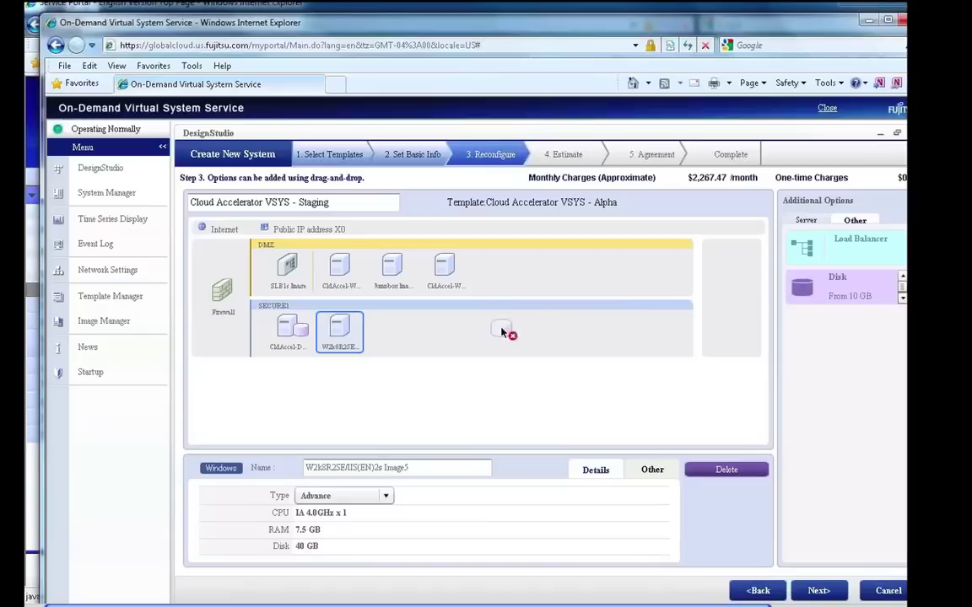
pyautogui.moveTo(561, 323); pyautogui.dragTo(340, 330)
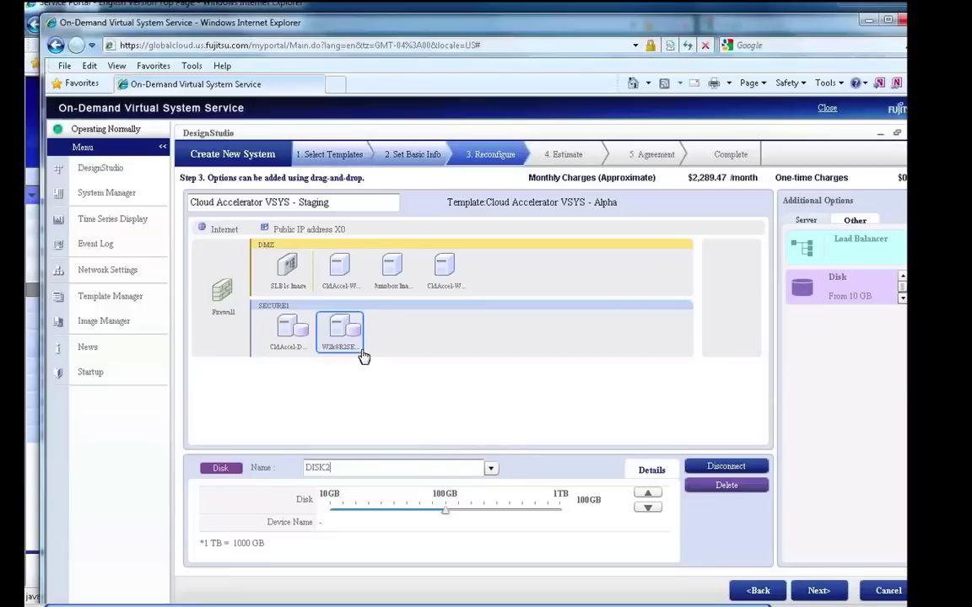
pyautogui.moveTo(444, 513); pyautogui.dragTo(330, 513)
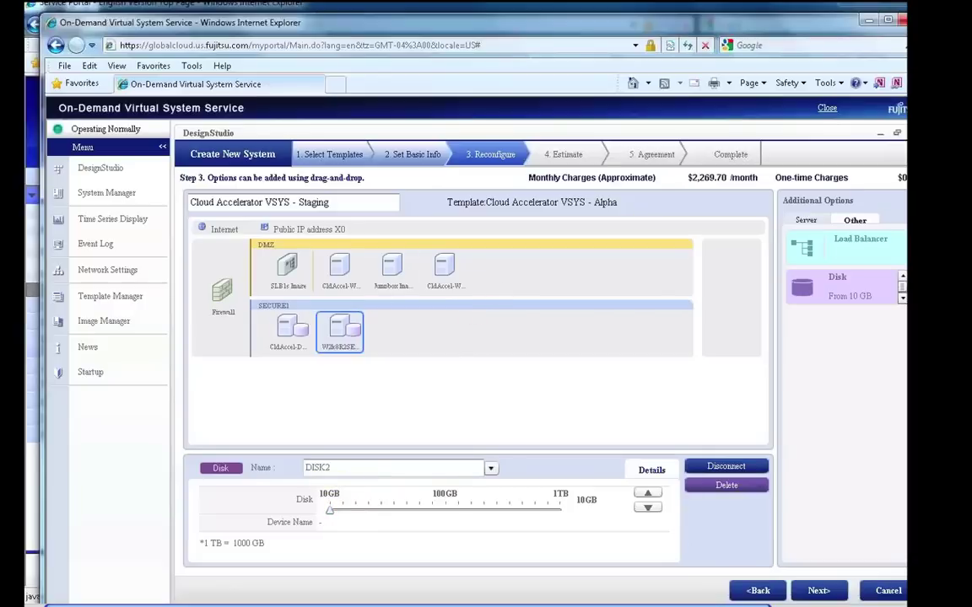
# - Proceed through the cost estimate, agree to the Terms of Service and submit the new system for deployment
pyautogui.click(817, 592)
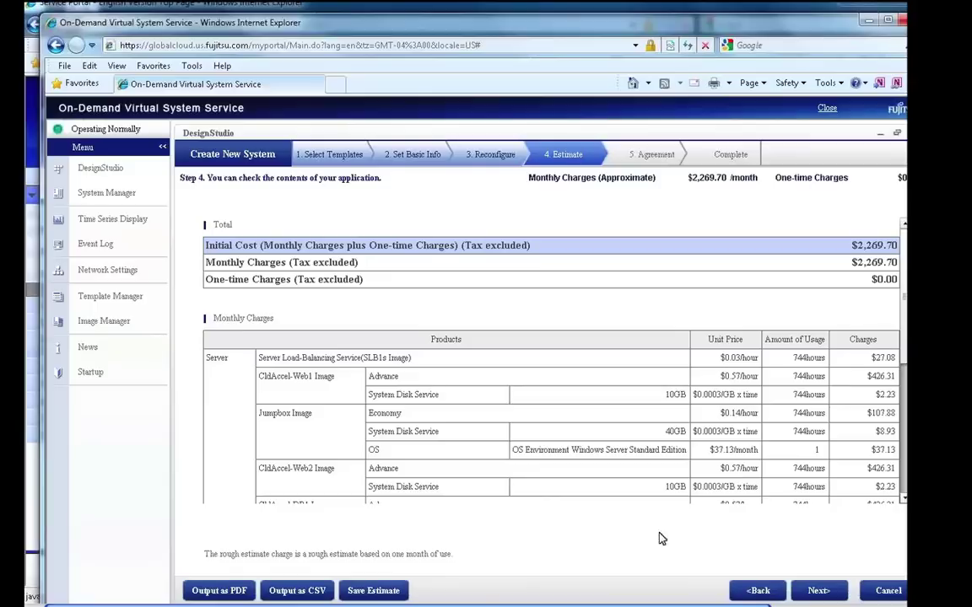
pyautogui.click(819, 591)
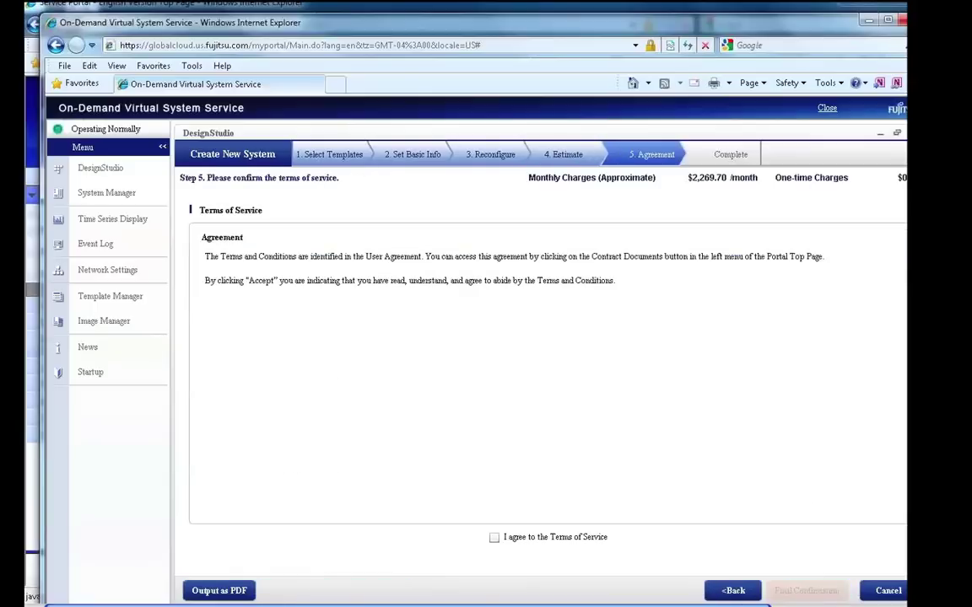
pyautogui.click(494, 537)
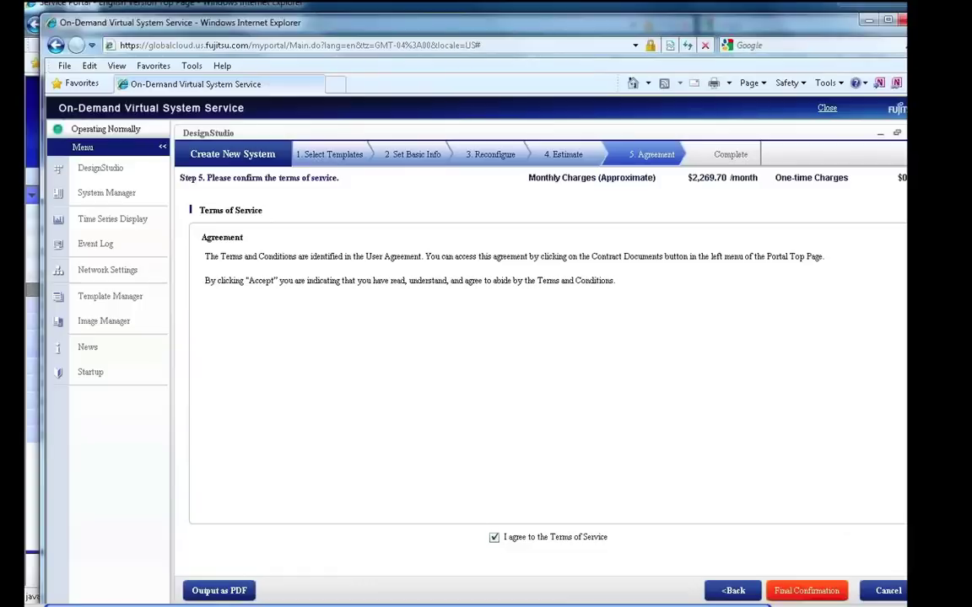
pyautogui.click(802, 592)
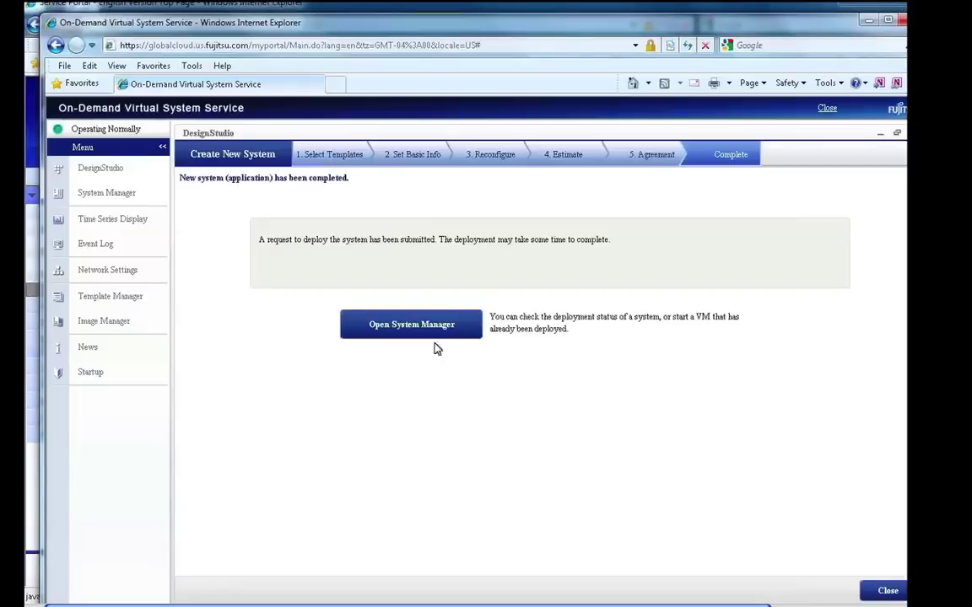
# - Open System Manager and view the details of the Web1 server in the Cloud Accelerator system
pyautogui.click(408, 326)
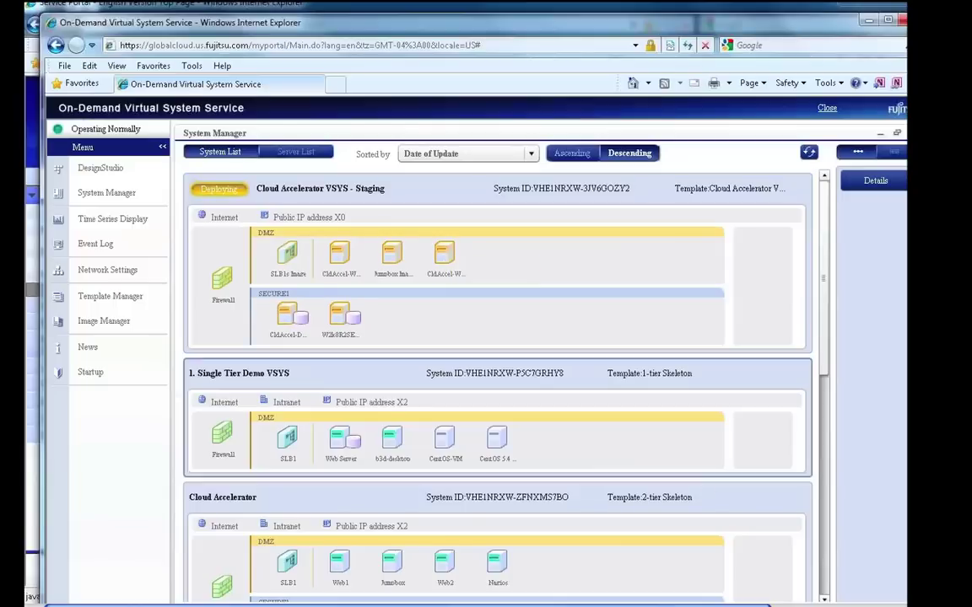
pyautogui.click(826, 599)
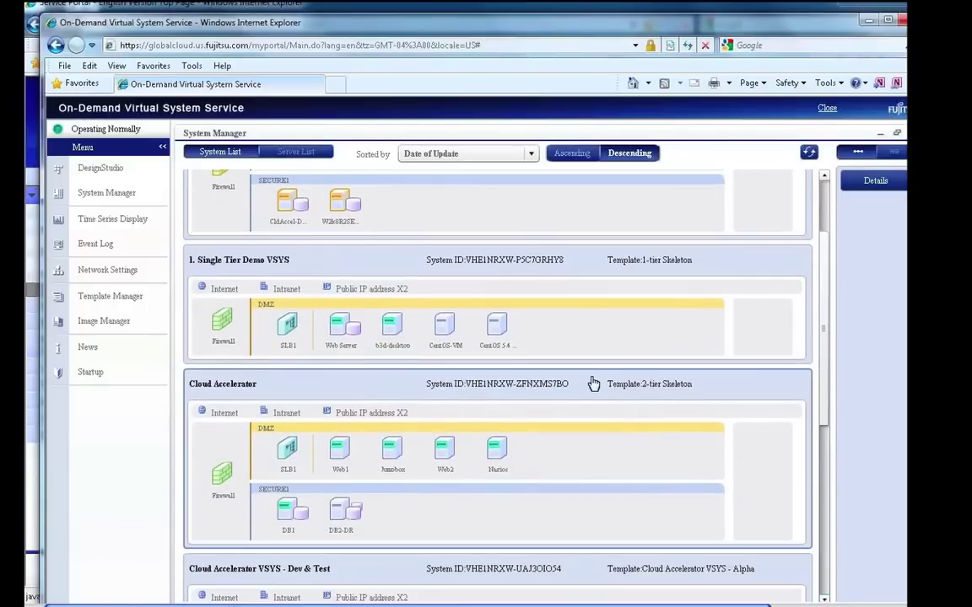
pyautogui.click(594, 384)
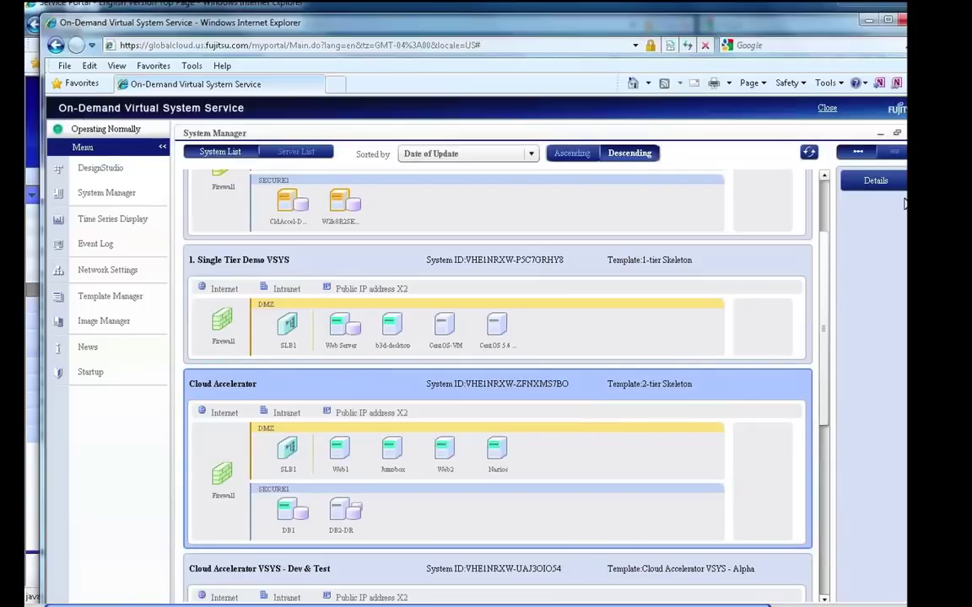
pyautogui.click(875, 180)
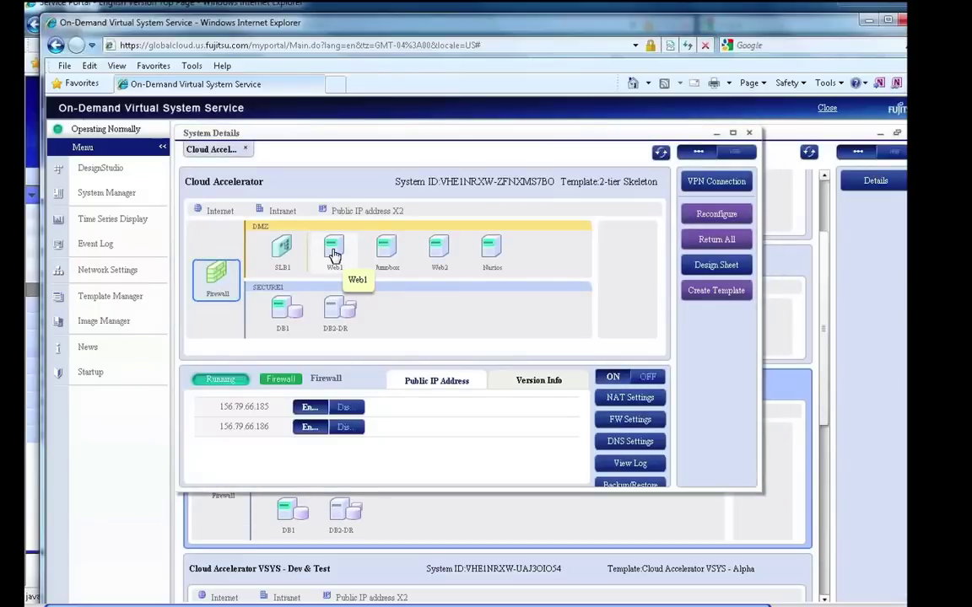
pyautogui.click(334, 255)
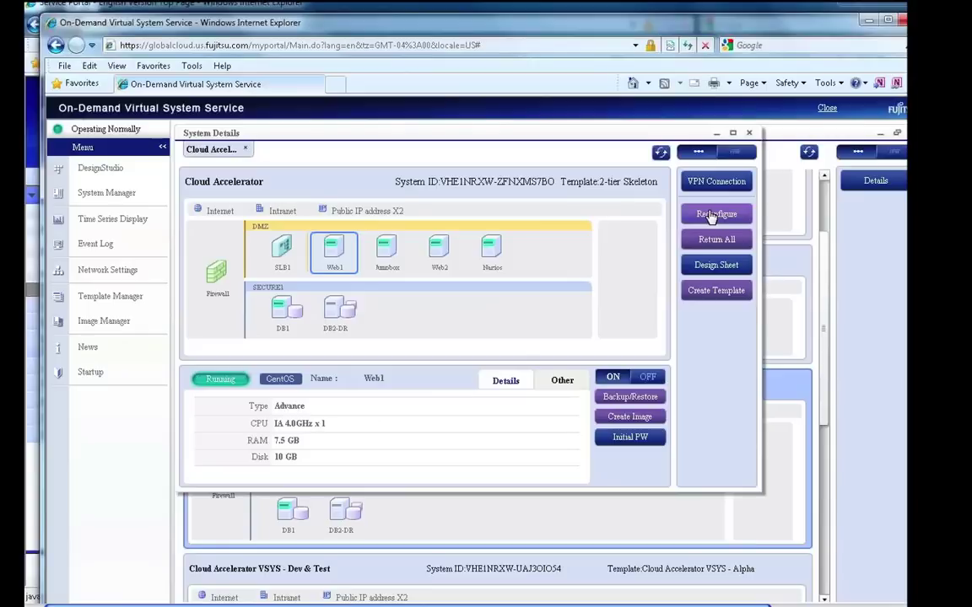
# - Review the NAT settings of the Cloud Accelerator firewall and leave them without saving
pyautogui.click(218, 280)
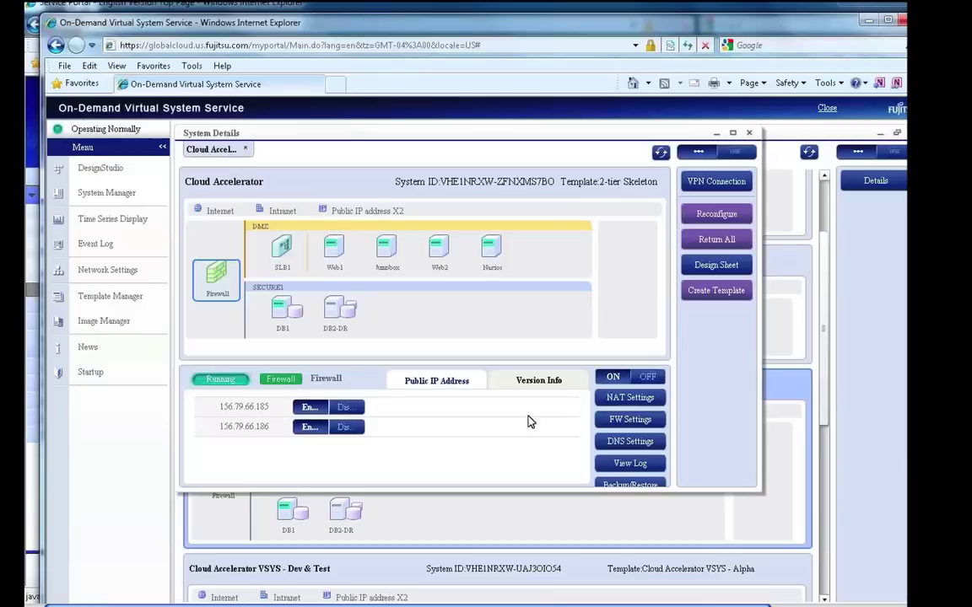
pyautogui.click(630, 403)
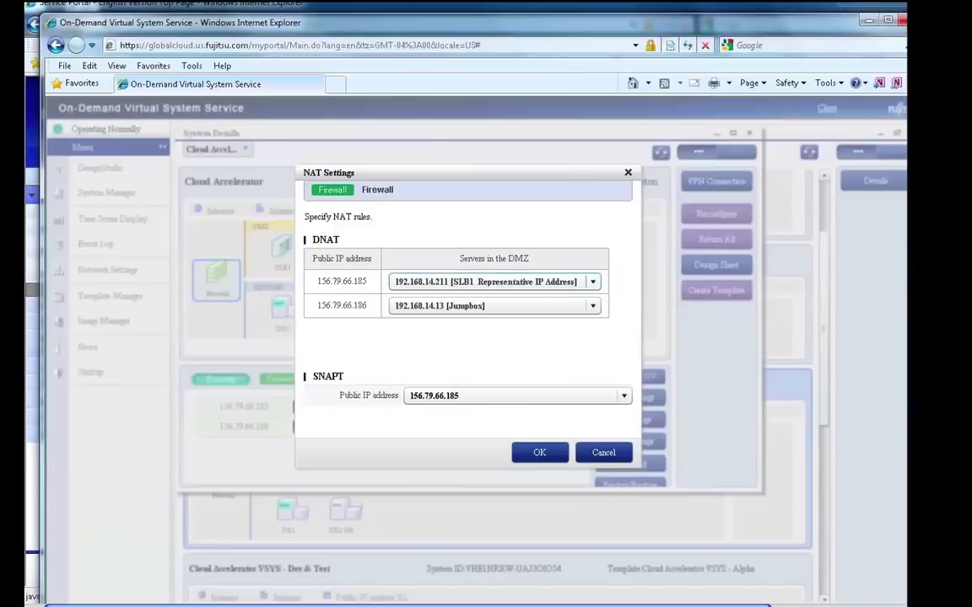
pyautogui.click(604, 453)
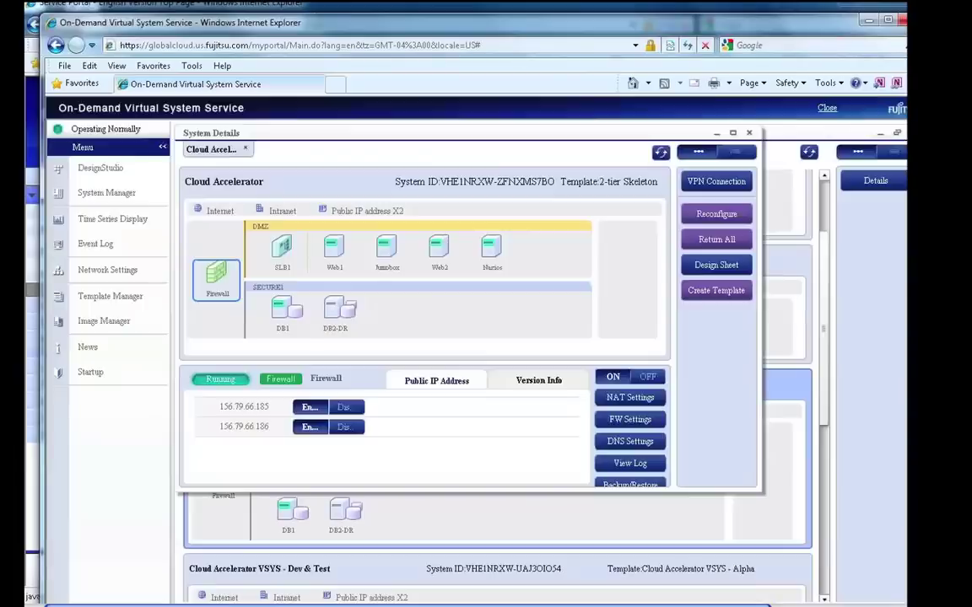
# - Open the firewall settings and filter the rules to traffic from Internet to DMZ
pyautogui.click(625, 421)
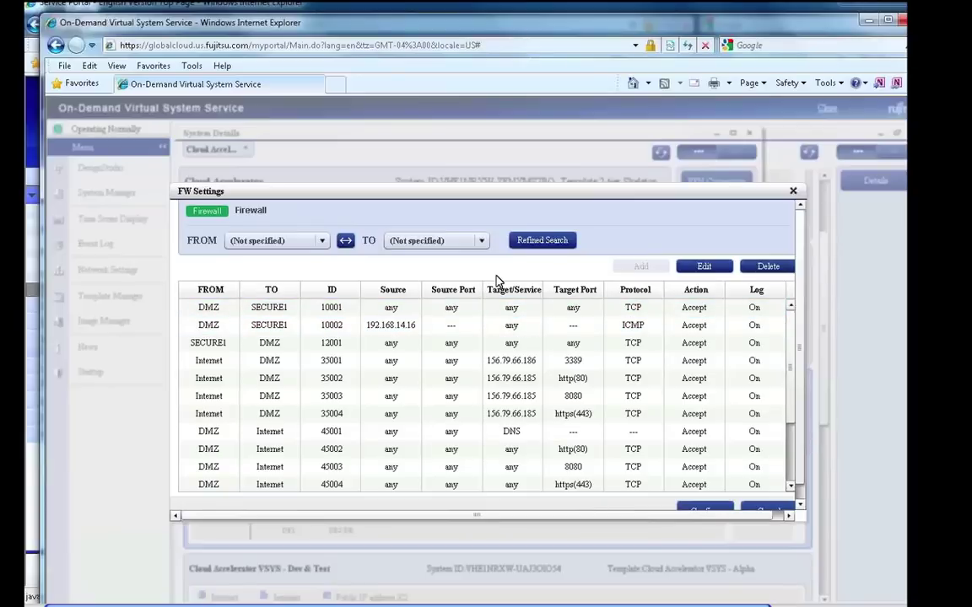
pyautogui.click(322, 242)
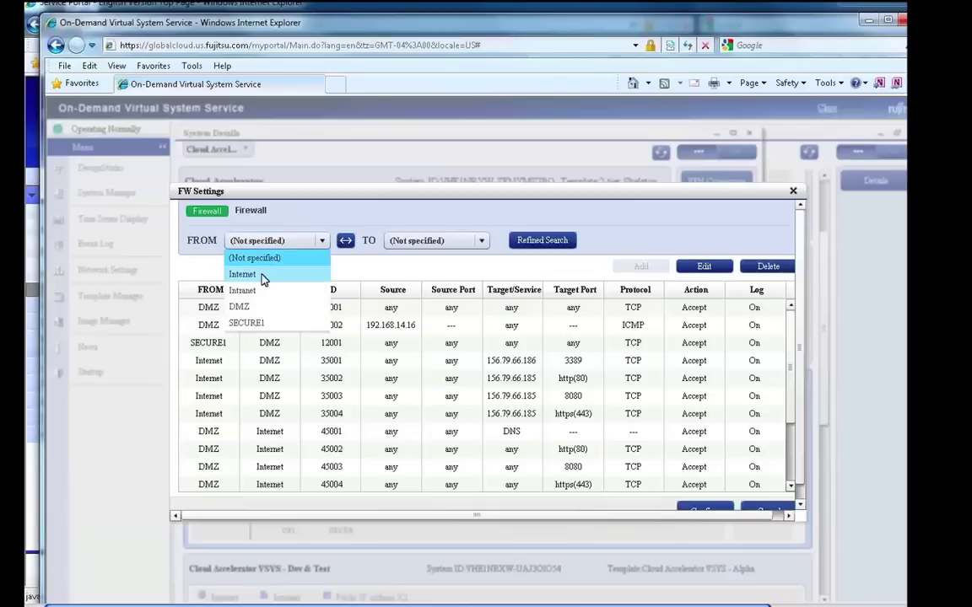
pyautogui.click(262, 275)
pyautogui.click(482, 242)
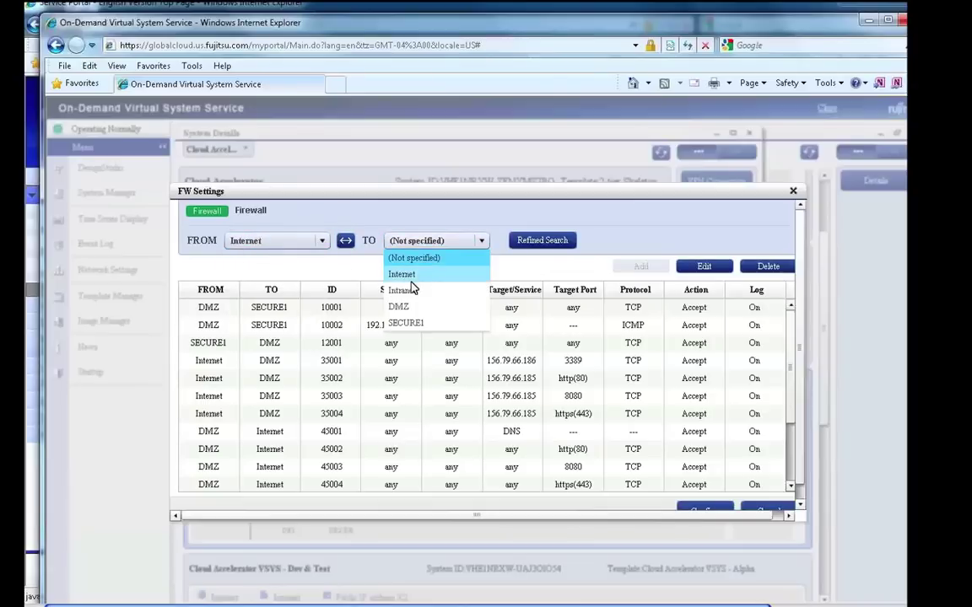
pyautogui.click(403, 309)
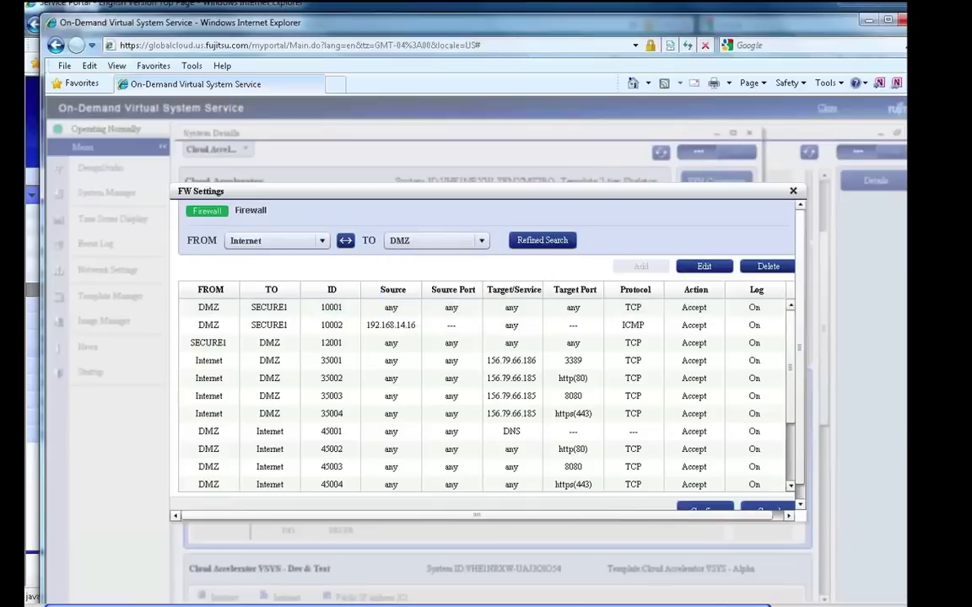
pyautogui.click(543, 241)
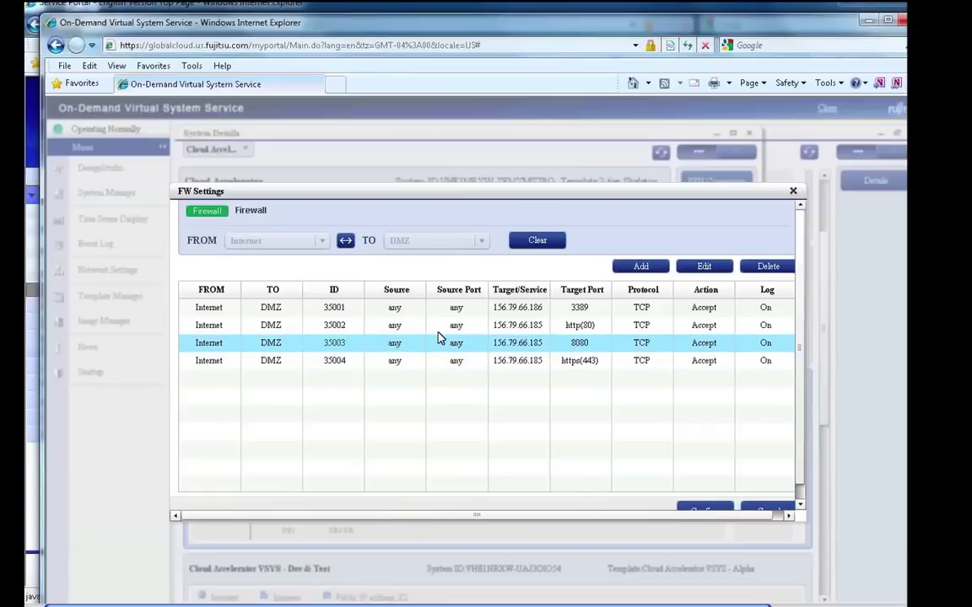
# - View the form for adding an Internet-to-DMZ firewall rule, then cancel it and leave the firewall settings
pyautogui.click(642, 267)
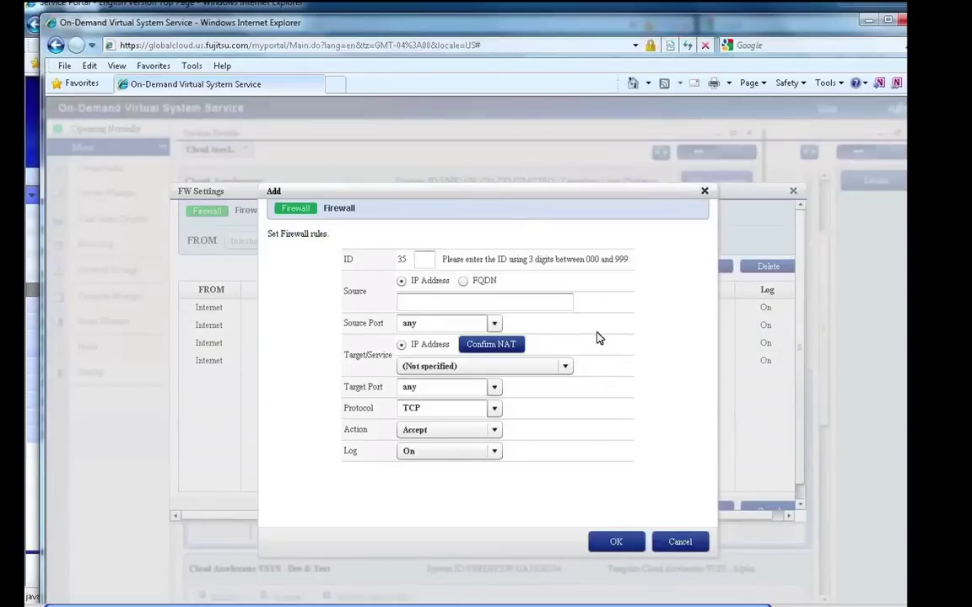
pyautogui.click(679, 542)
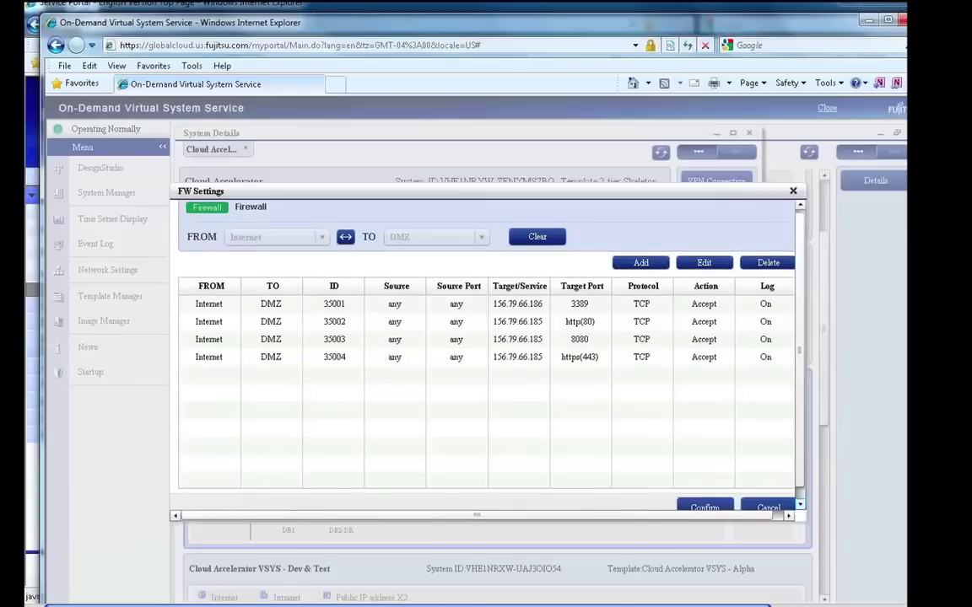
pyautogui.click(768, 504)
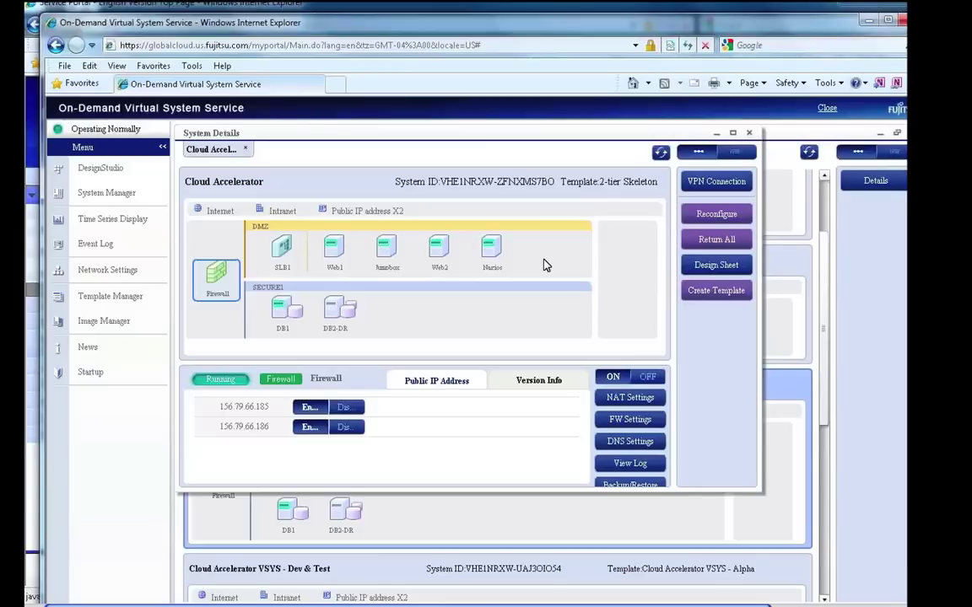
# - Close the Cloud Accelerator system details and switch to the Service Portal browser window
pyautogui.click(751, 133)
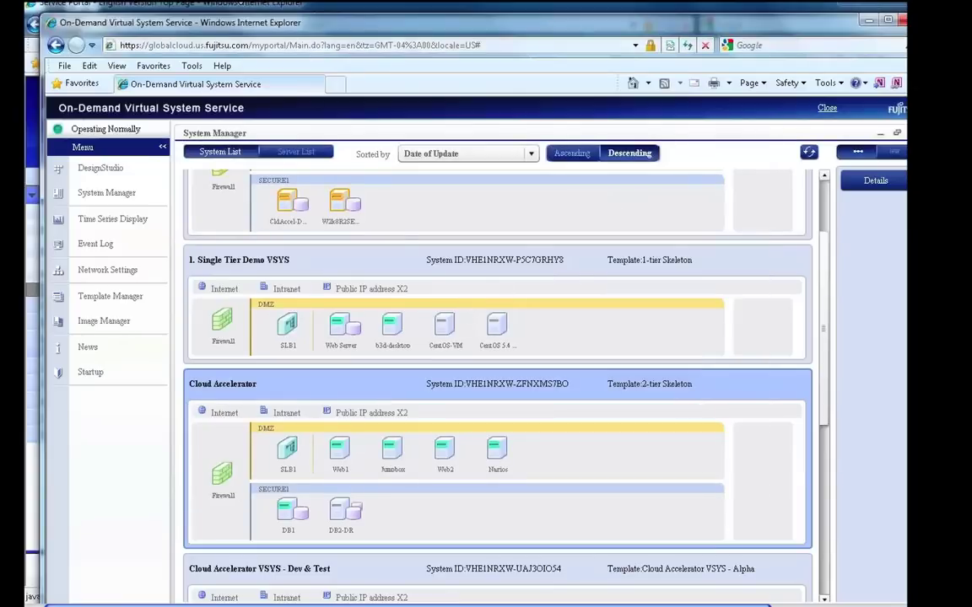
pyautogui.click(243, 7)
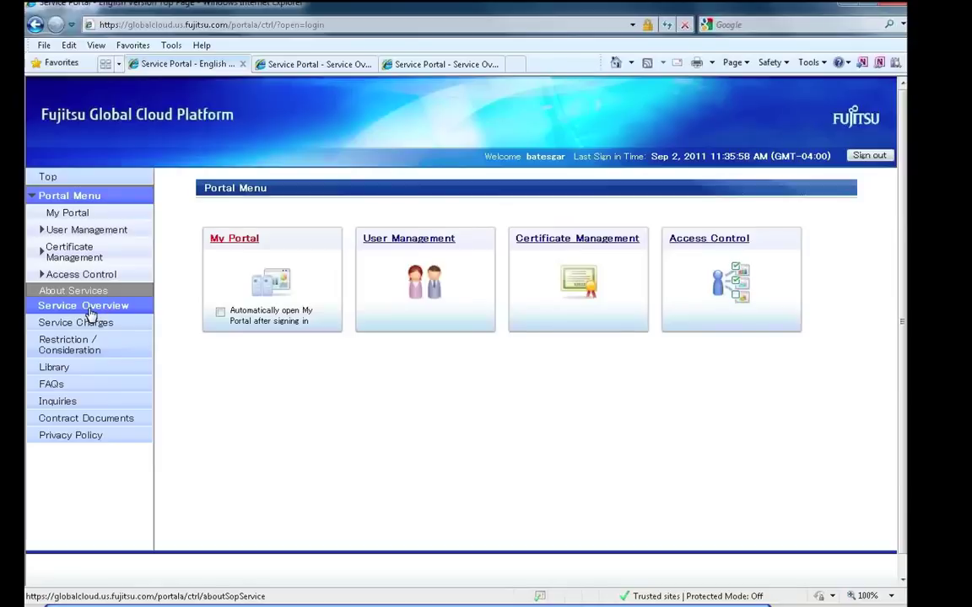
# - Open the service charges under User Management and view the usage periods, keeping Sep, 2011 (Tentative) selected
pyautogui.click(93, 232)
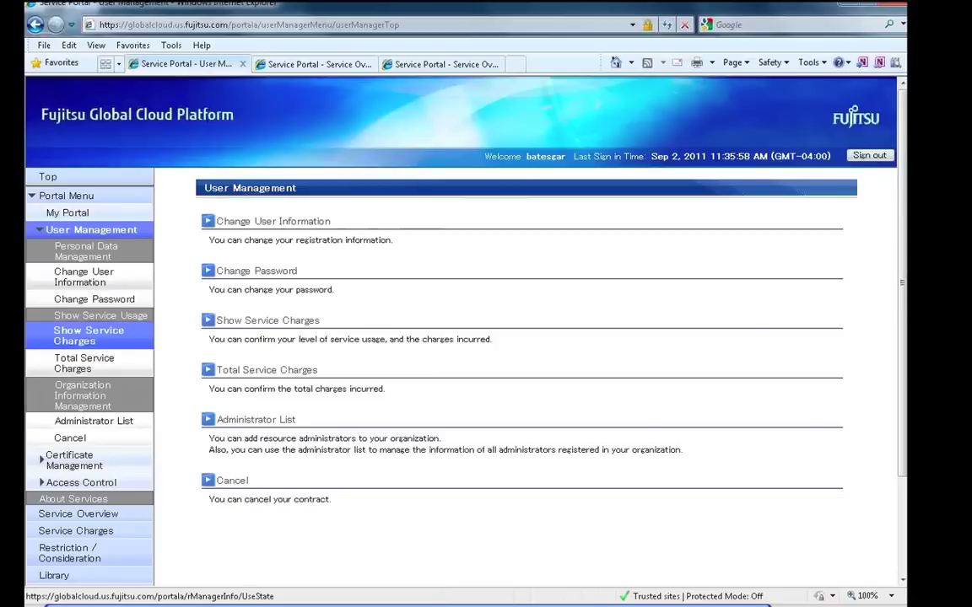
pyautogui.click(250, 329)
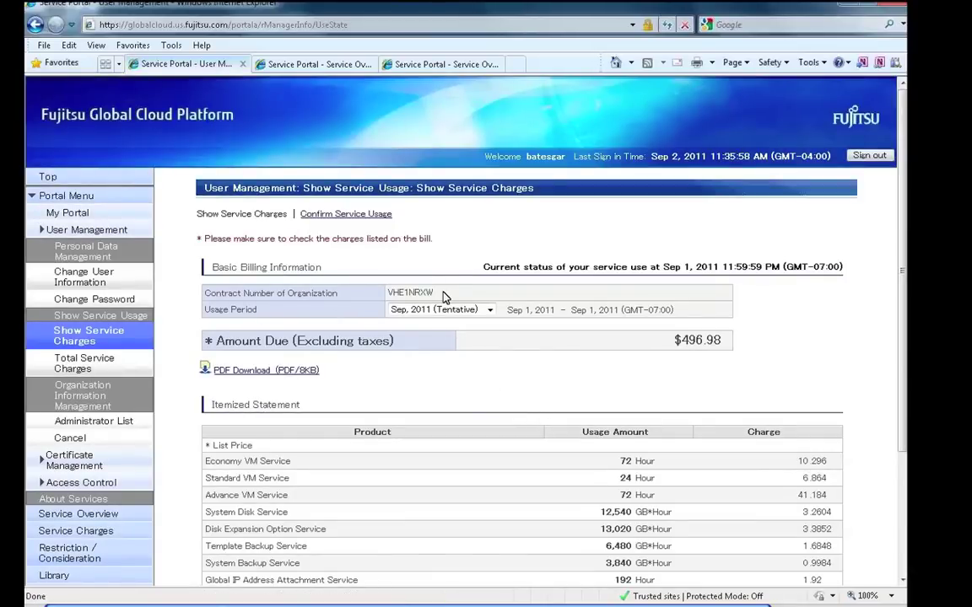
pyautogui.click(490, 311)
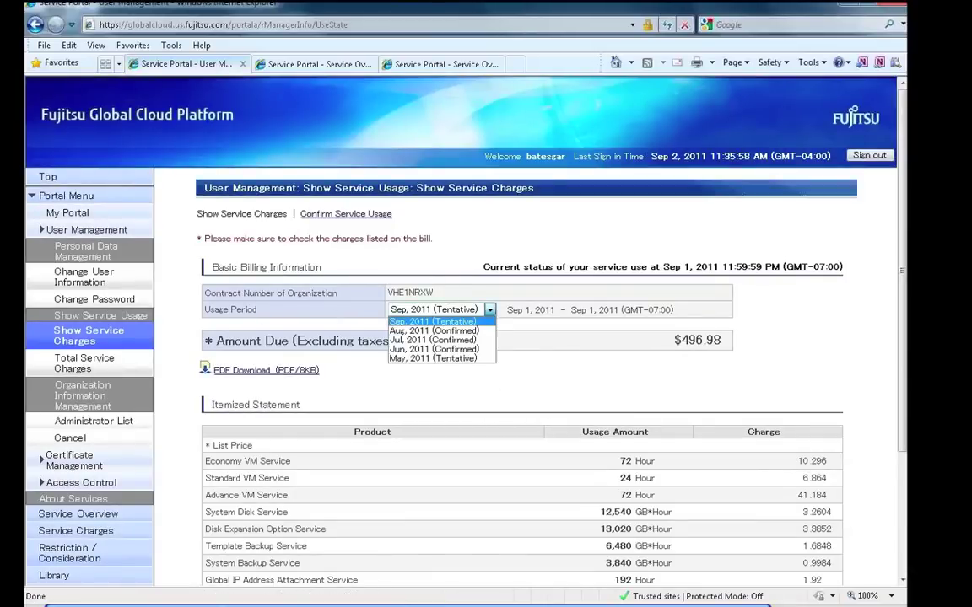
pyautogui.click(432, 322)
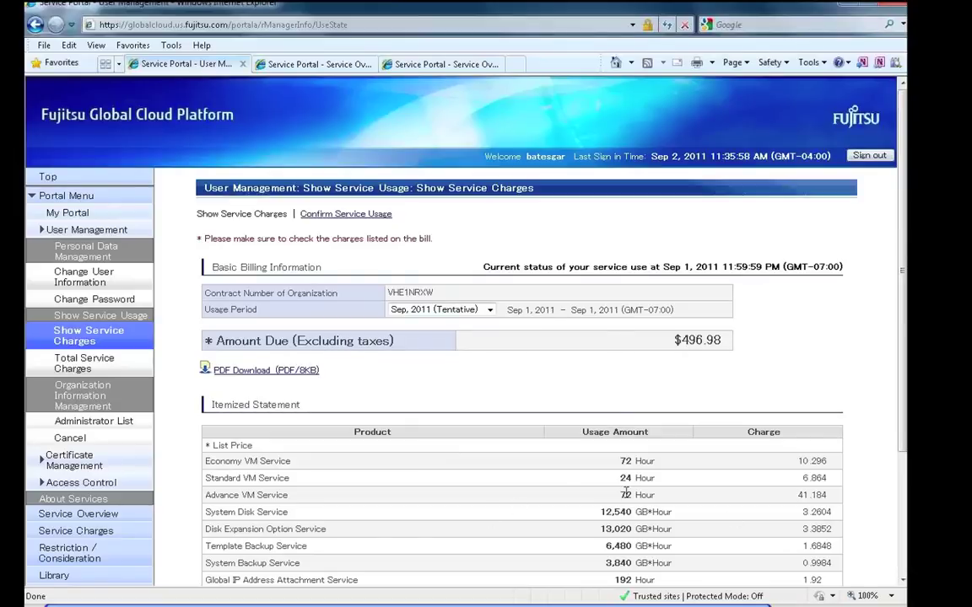
# - Open the PDF of the September 2011 service charges, usagelist_2011-09.pdf, then return to the charges page
pyautogui.click(258, 372)
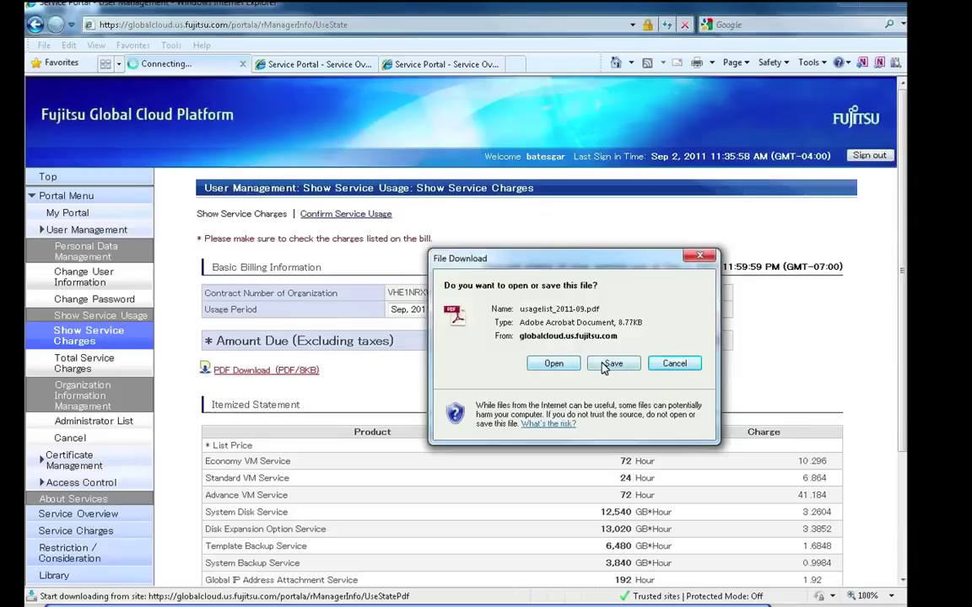
pyautogui.click(555, 363)
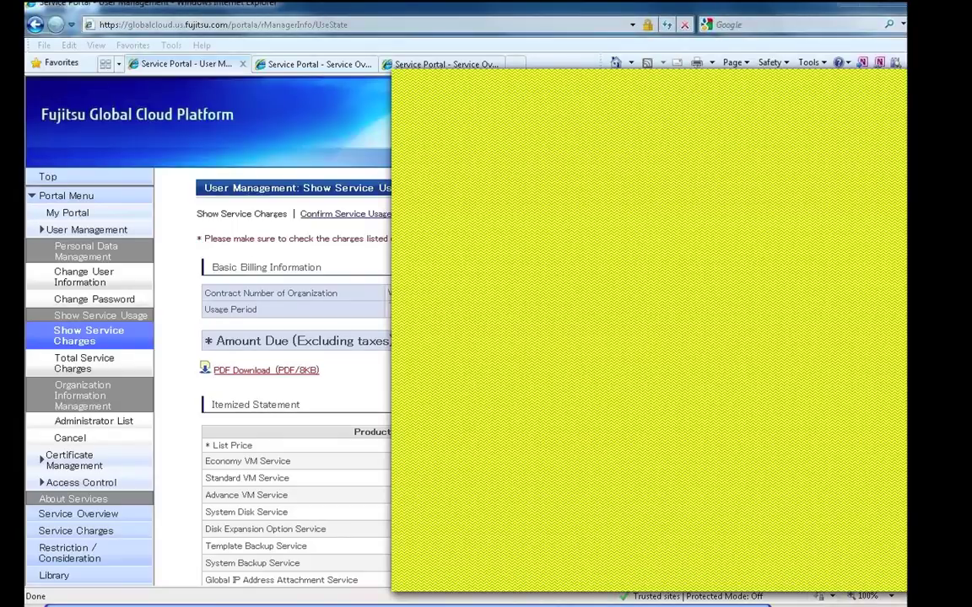
pyautogui.click(299, 392)
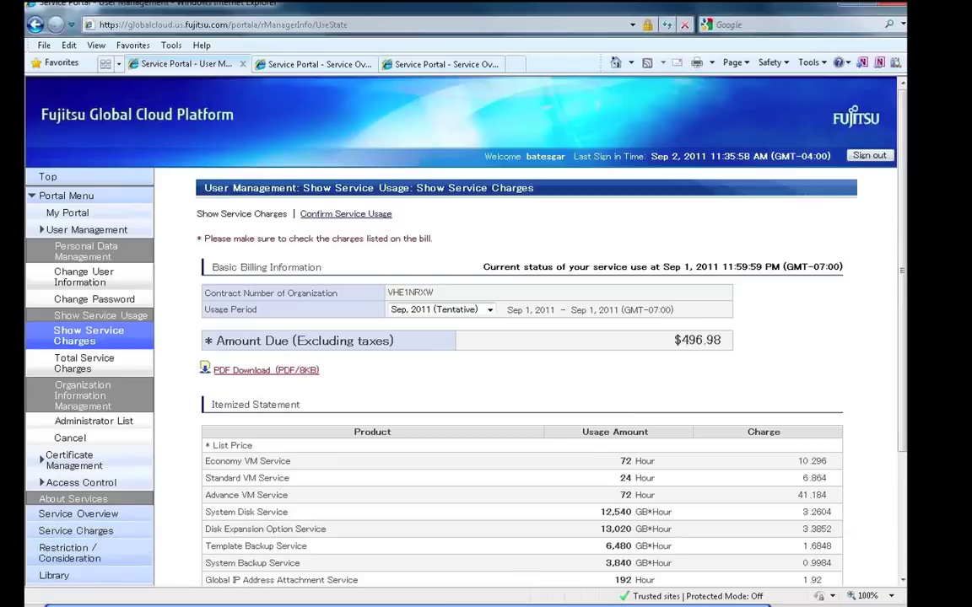
# - Review the full itemized statement of September 2011 charges, then open the portal's FAQs
pyautogui.scroll(-2, 902, 585)
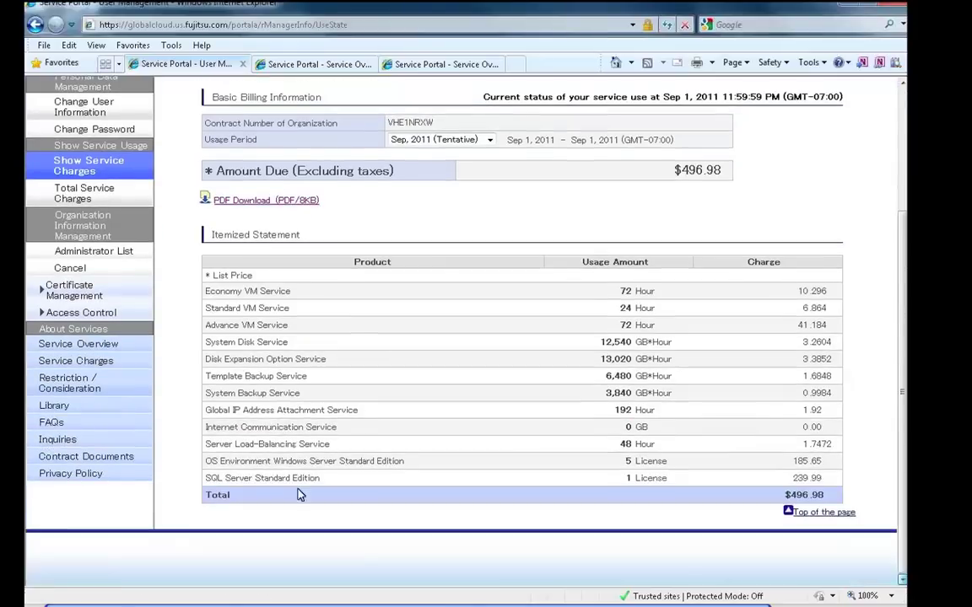
pyautogui.click(151, 425)
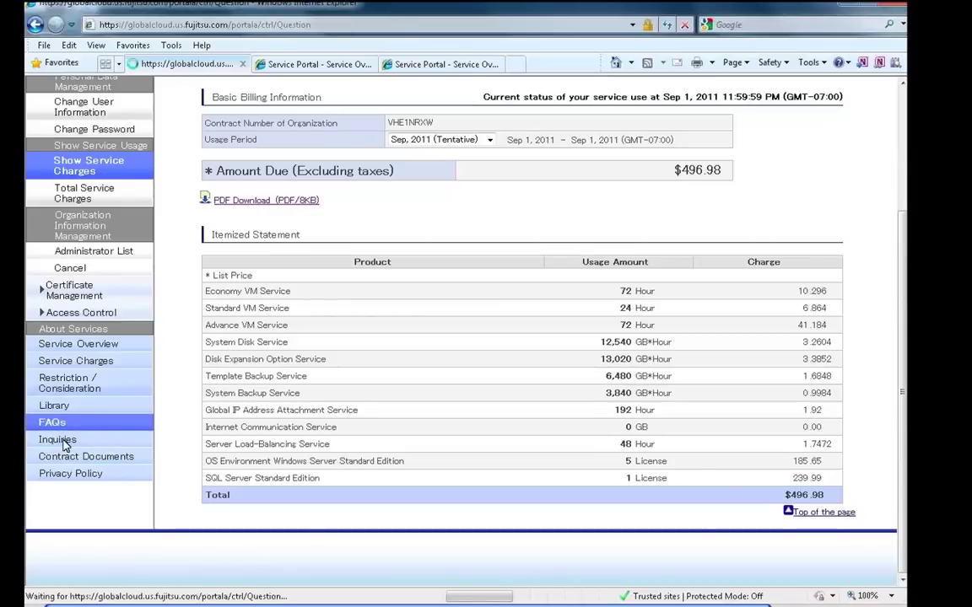